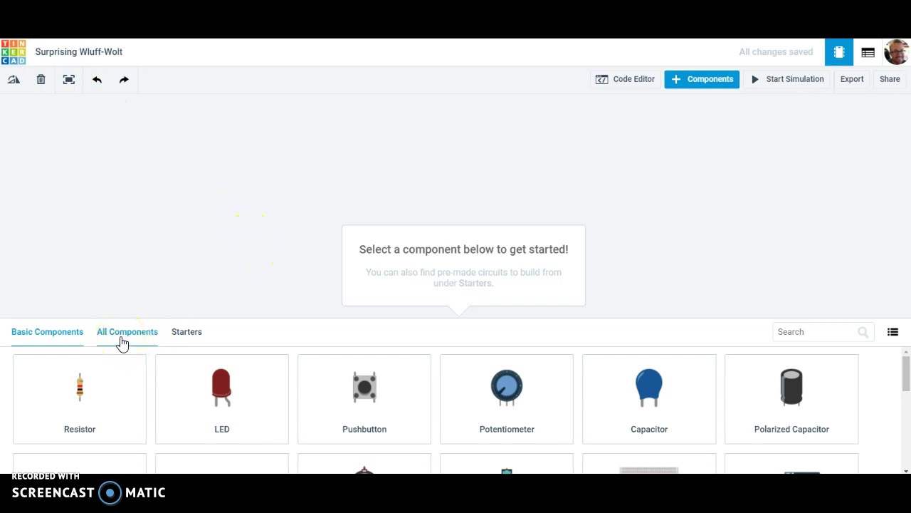
Add a Breadboard Small from a 'breadboard' search, rotate it horizontal and centre it on the workplane.
{"action": "left_click", "coordinate": [790, 336]}
{"action": "type", "text": "breadboard"}
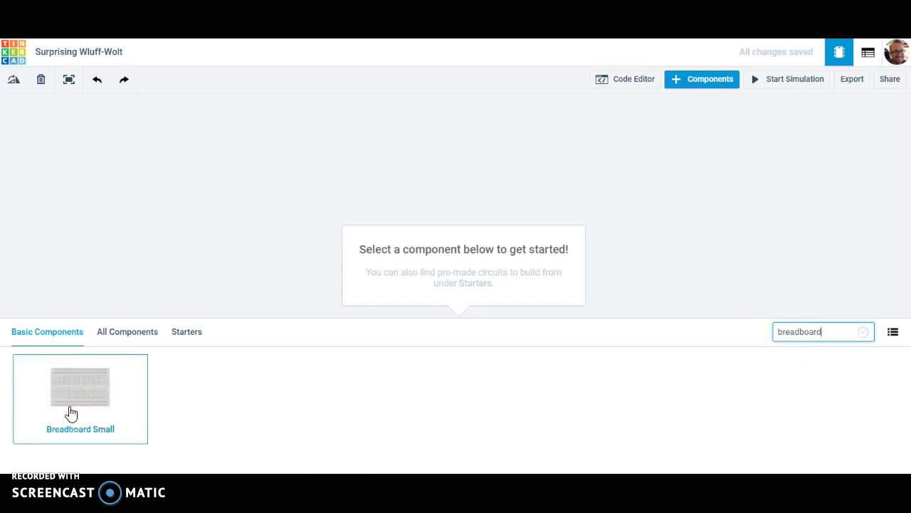
{"action": "left_click_drag", "start_coordinate": [72, 413], "coordinate": [389, 278]}
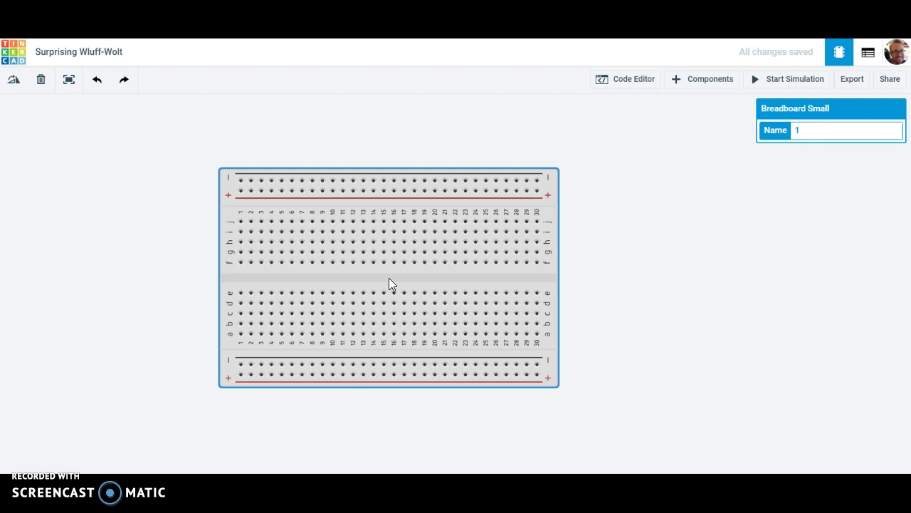
{"action": "key", "text": "r"}
{"action": "key", "text": "r"}
{"action": "key", "text": "r"}
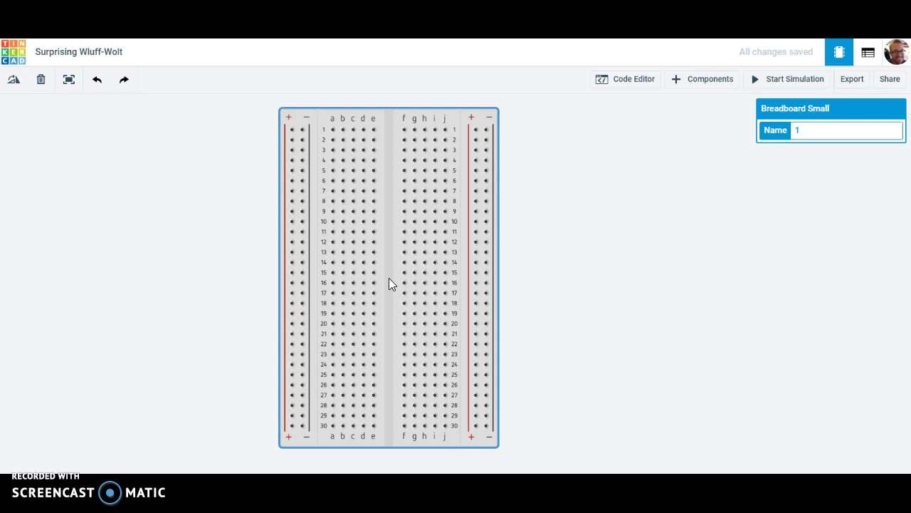
{"action": "key", "text": "r"}
{"action": "key", "text": "r"}
{"action": "key", "text": "r"}
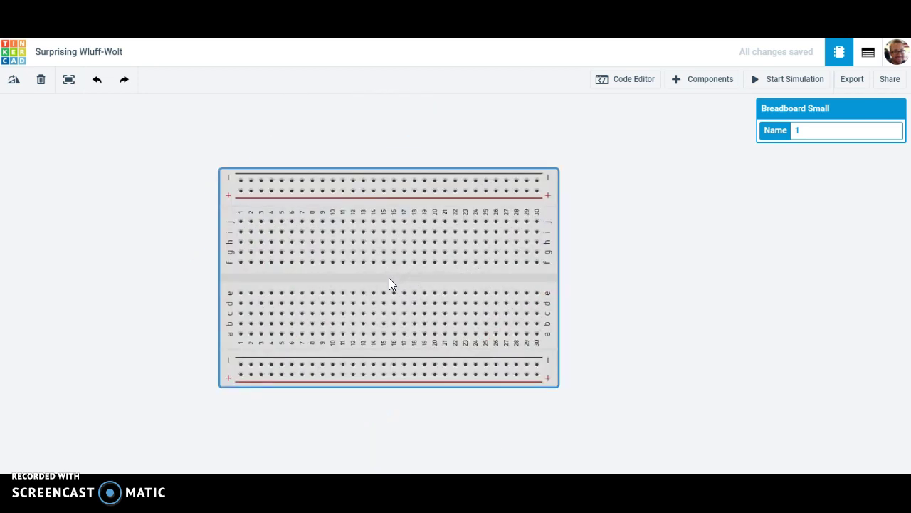
{"action": "left_click_drag", "start_coordinate": [389, 283], "coordinate": [429, 287]}
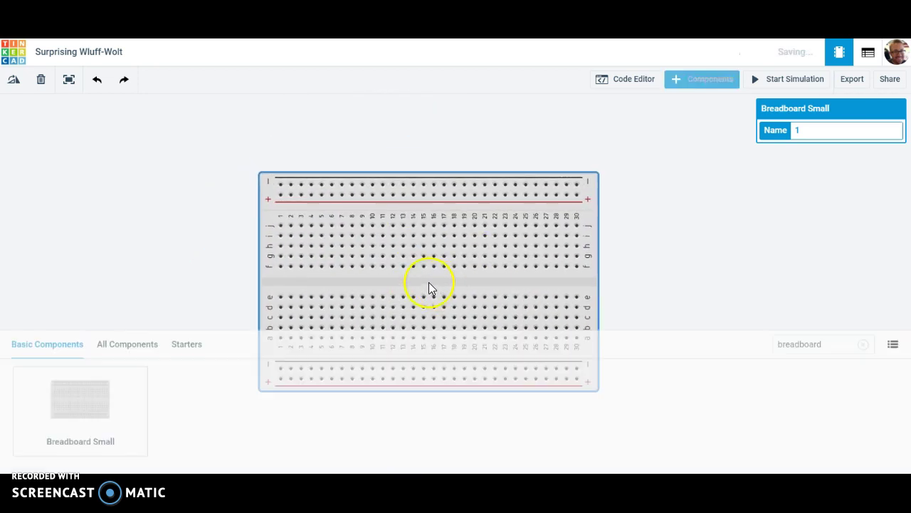
Draw a test wire from hole e1 to hole a1, then delete it.
{"action": "left_click", "coordinate": [183, 235]}
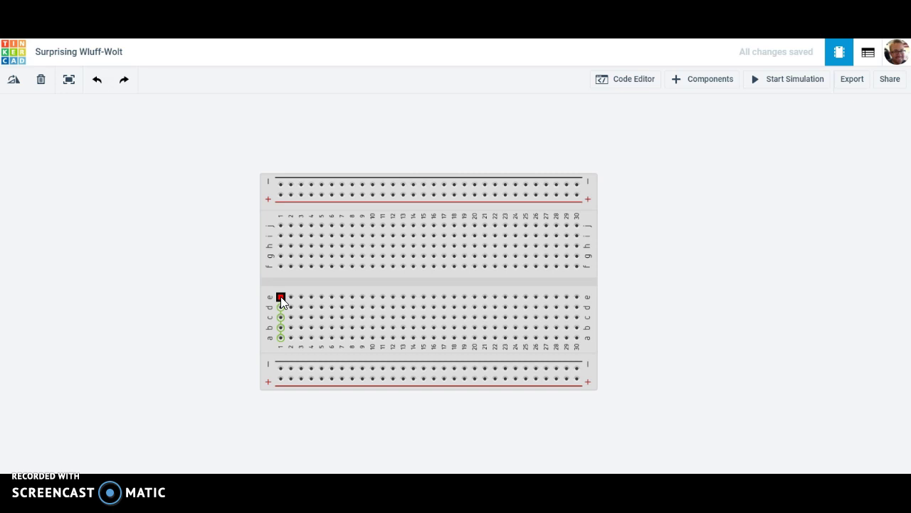
{"action": "left_click", "coordinate": [281, 337]}
{"action": "left_click", "coordinate": [281, 335]}
{"action": "left_click", "coordinate": [281, 302]}
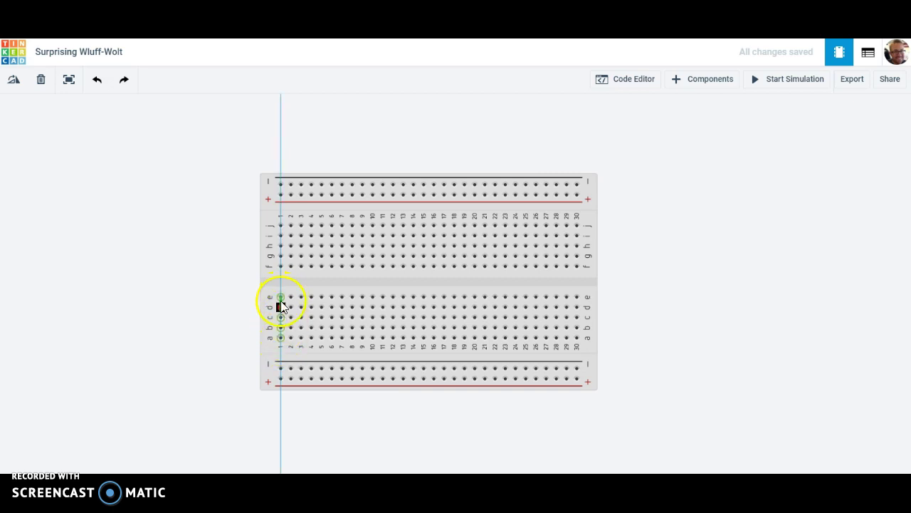
{"action": "left_click", "coordinate": [282, 339]}
{"action": "left_click", "coordinate": [209, 279]}
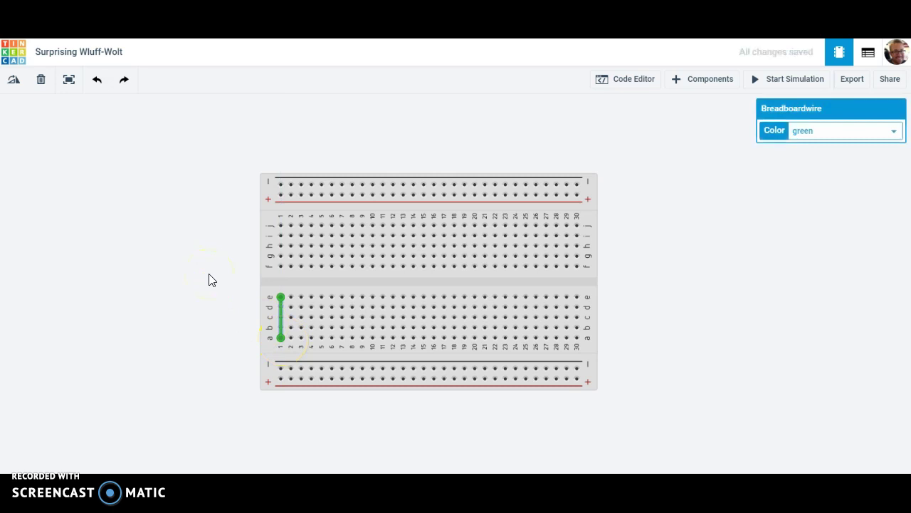
{"action": "key", "text": "Delete"}
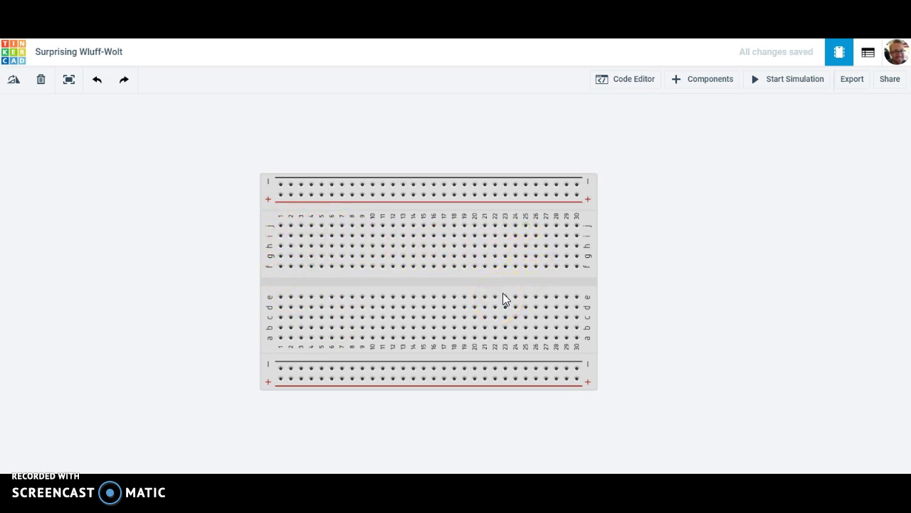
Try running a wire from the bottom + rail to the bottom − rail.
{"action": "left_click", "coordinate": [496, 267]}
{"action": "left_click", "coordinate": [262, 382]}
{"action": "left_click", "coordinate": [281, 380]}
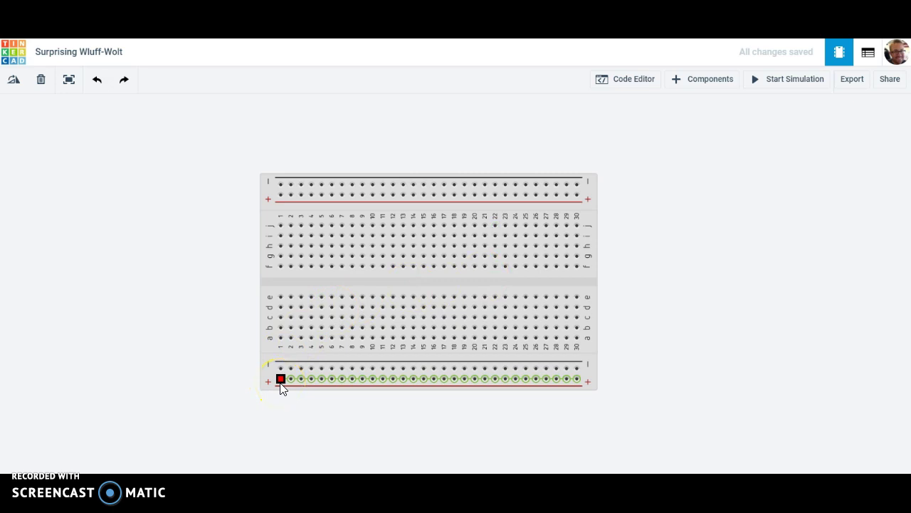
{"action": "left_click_drag", "start_coordinate": [281, 383], "coordinate": [281, 369]}
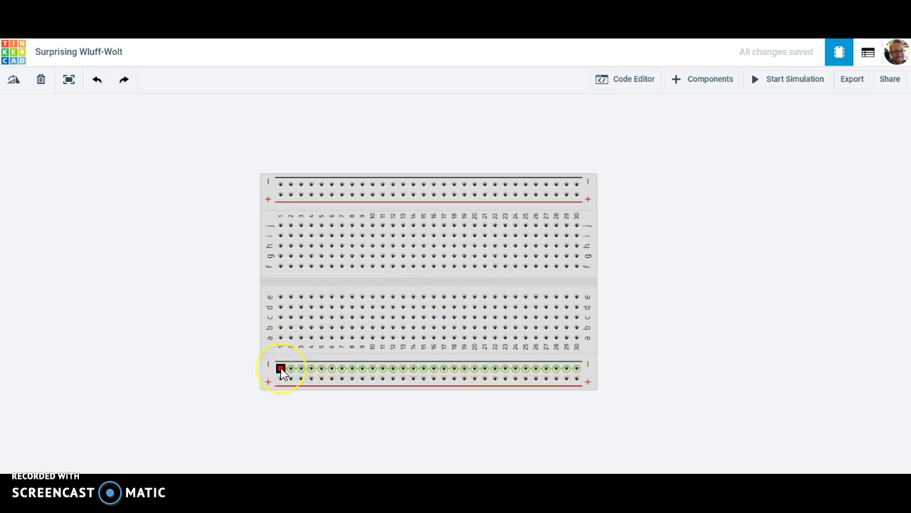
{"action": "left_click", "coordinate": [280, 370]}
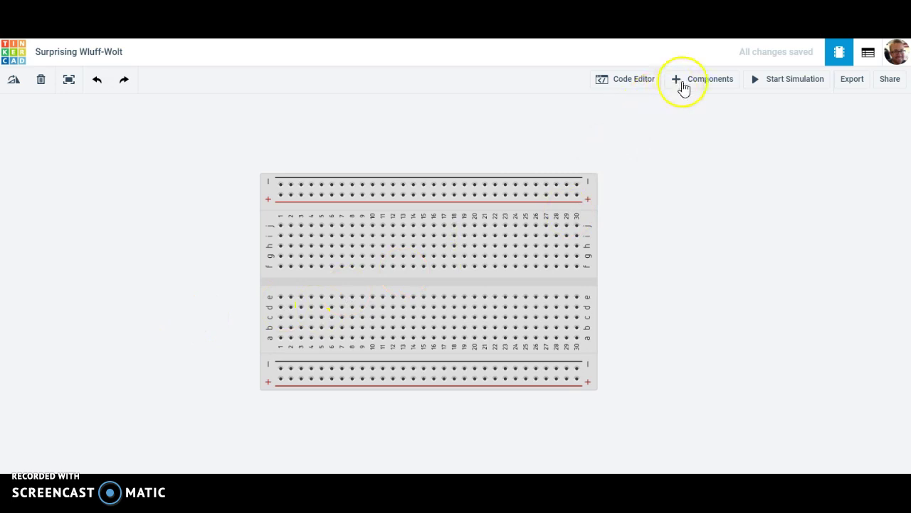
Search 'power' and place a Power Supply to the left of the breadboard.
{"action": "left_click", "coordinate": [683, 85]}
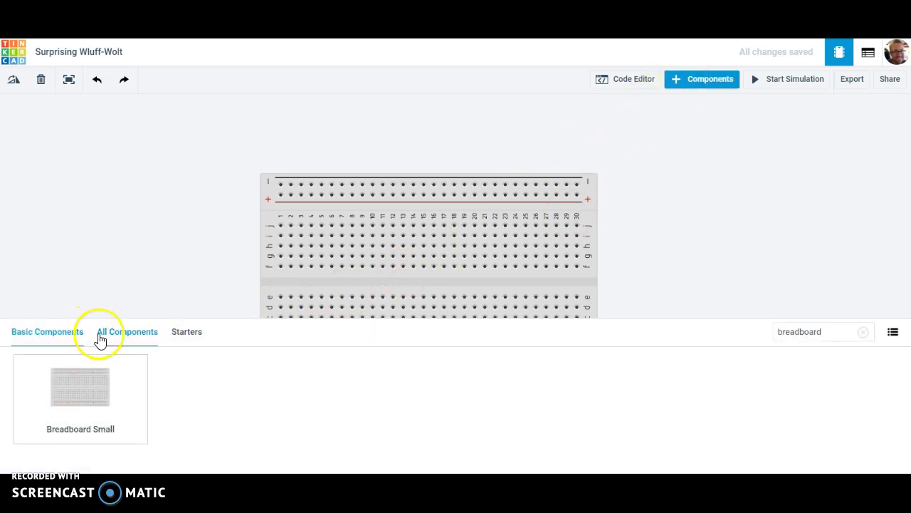
{"action": "left_click", "coordinate": [130, 339]}
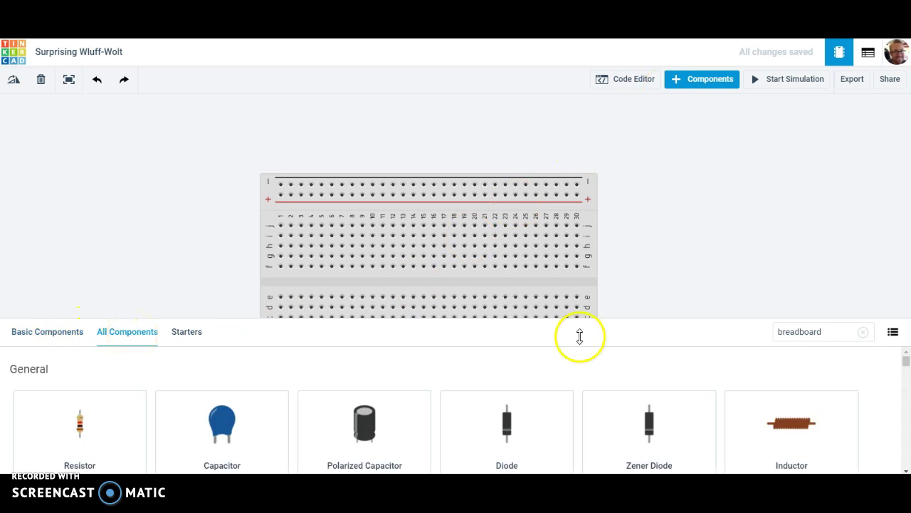
{"action": "left_click_drag", "start_coordinate": [846, 330], "coordinate": [764, 331]}
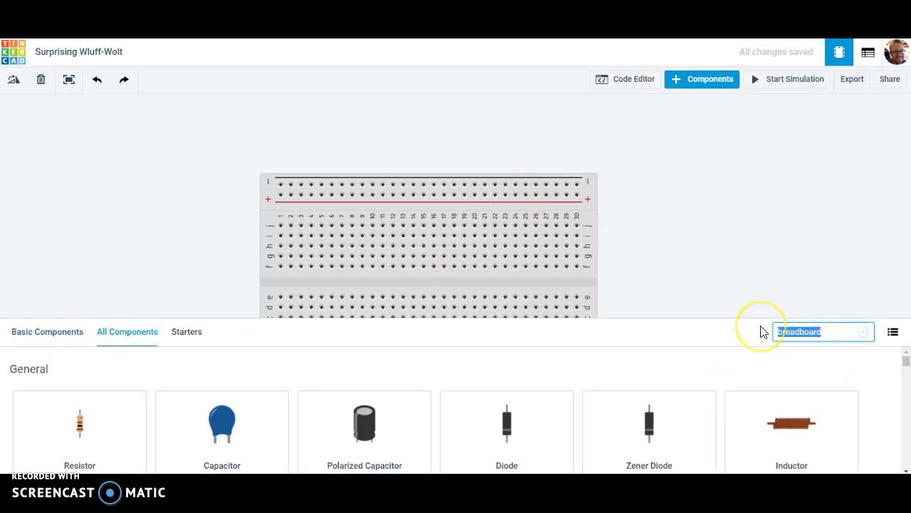
{"action": "type", "text": "power"}
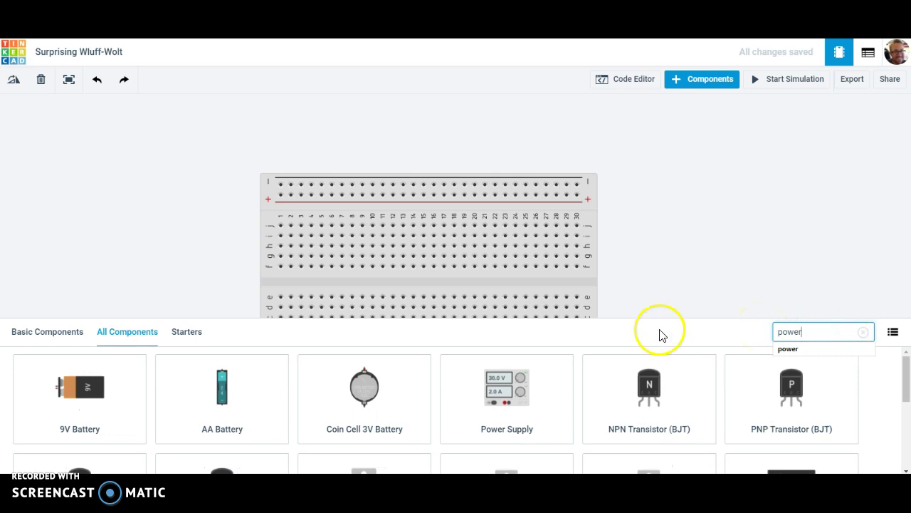
{"action": "left_click", "coordinate": [498, 427]}
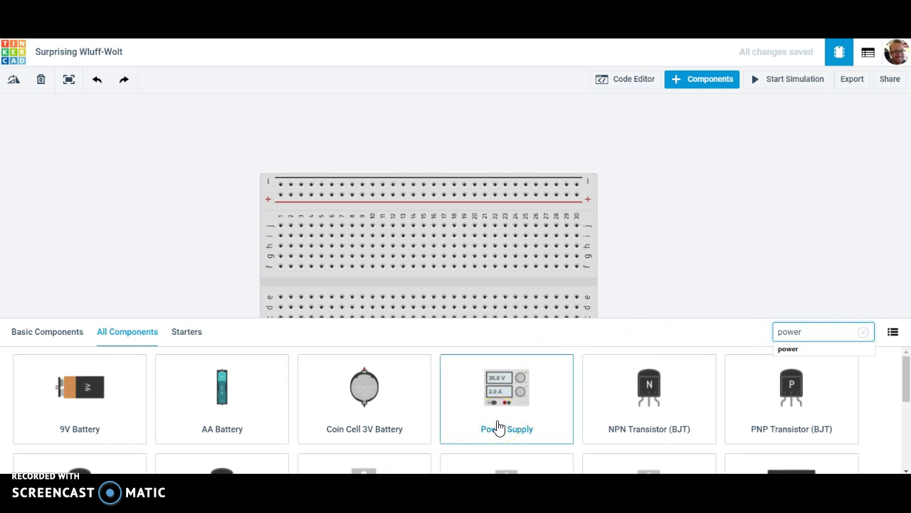
{"action": "left_click_drag", "start_coordinate": [497, 421], "coordinate": [194, 356]}
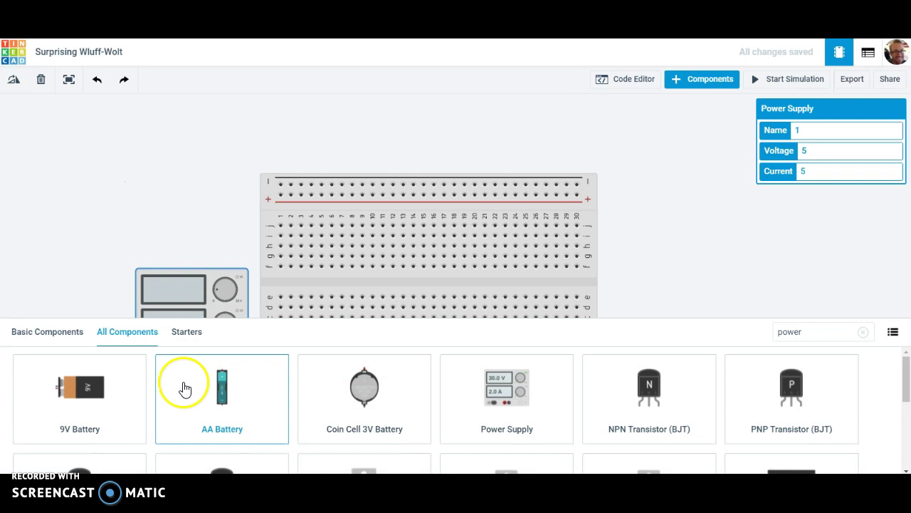
Change the Power Supply's voltage from 5 to 9, leaving current at 5.
{"action": "left_click", "coordinate": [755, 270]}
{"action": "left_click", "coordinate": [183, 317]}
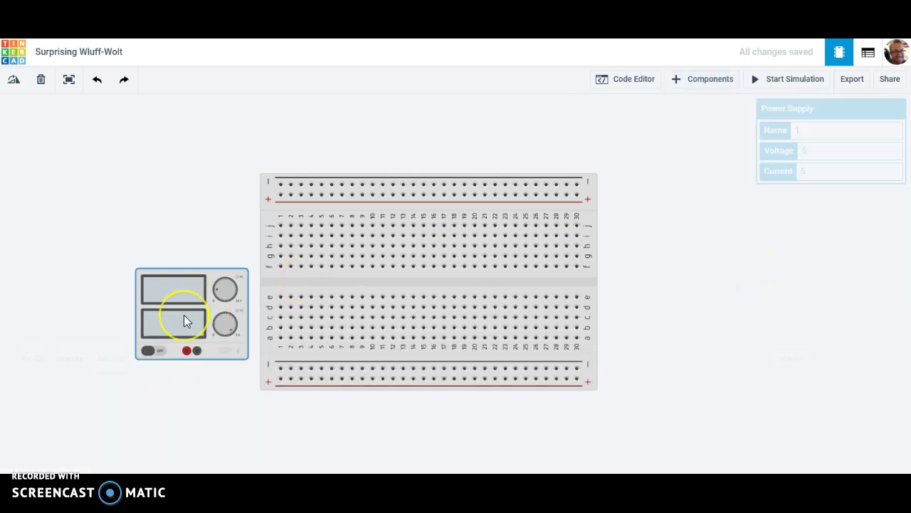
{"action": "left_click", "coordinate": [623, 404]}
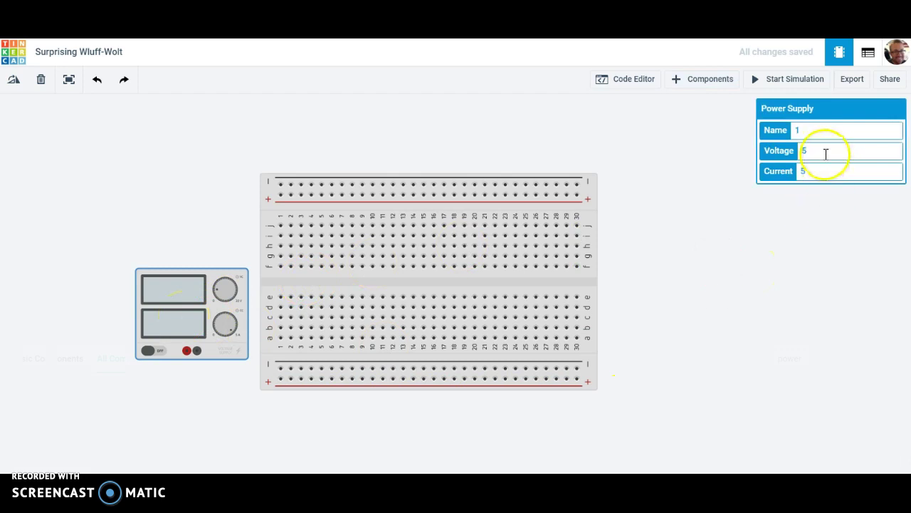
{"action": "left_click", "coordinate": [804, 171]}
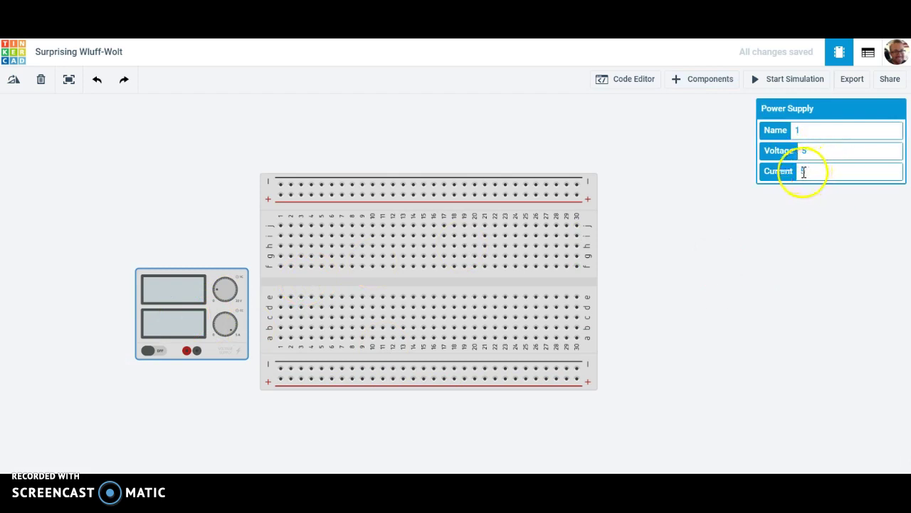
{"action": "left_click", "coordinate": [808, 151]}
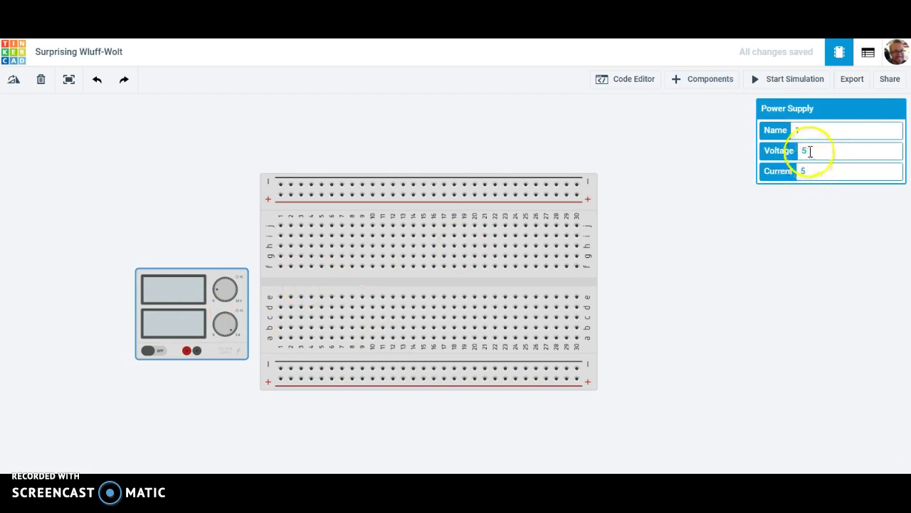
{"action": "double_click", "coordinate": [809, 151]}
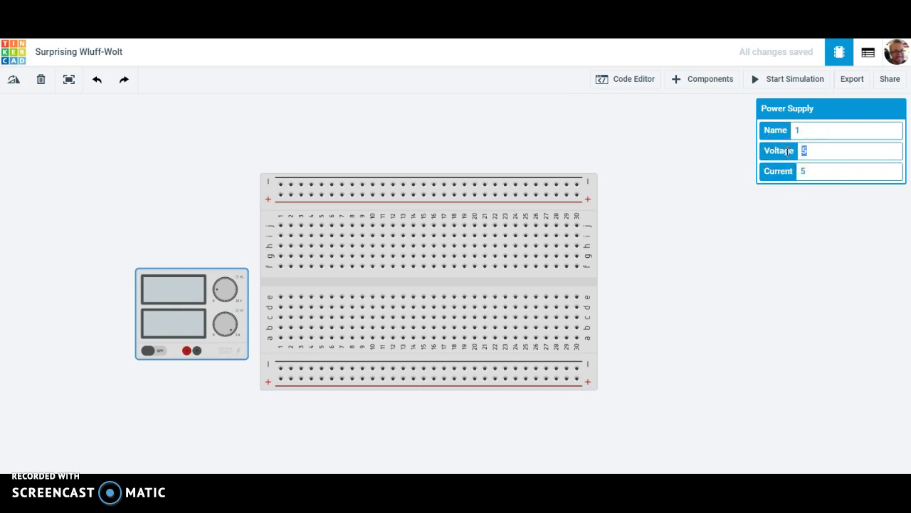
{"action": "type", "text": "9"}
{"action": "left_click", "coordinate": [744, 255]}
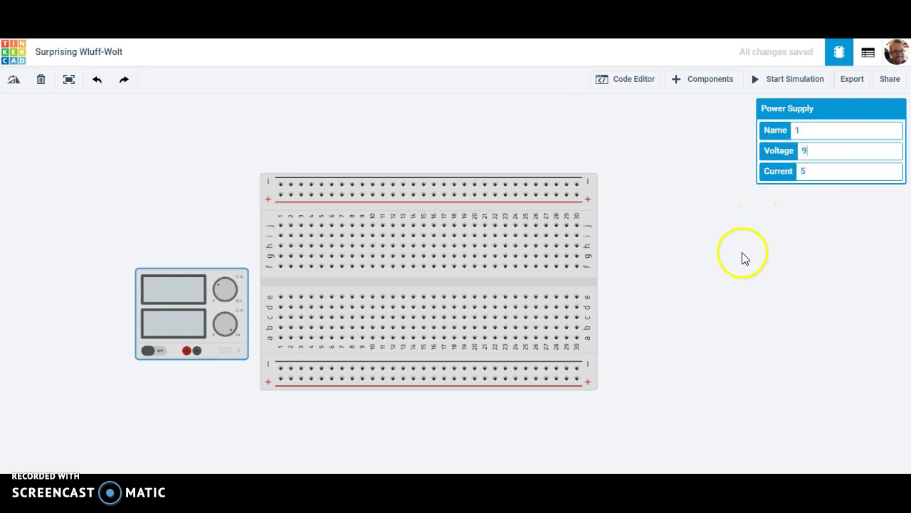
{"action": "left_click", "coordinate": [805, 173]}
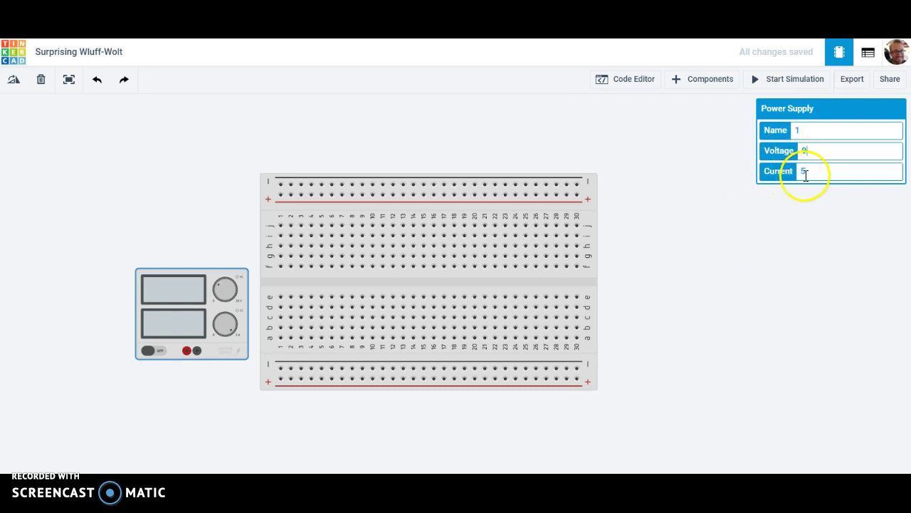
{"action": "left_click", "coordinate": [780, 289]}
{"action": "left_click", "coordinate": [780, 290]}
{"action": "left_click", "coordinate": [291, 362]}
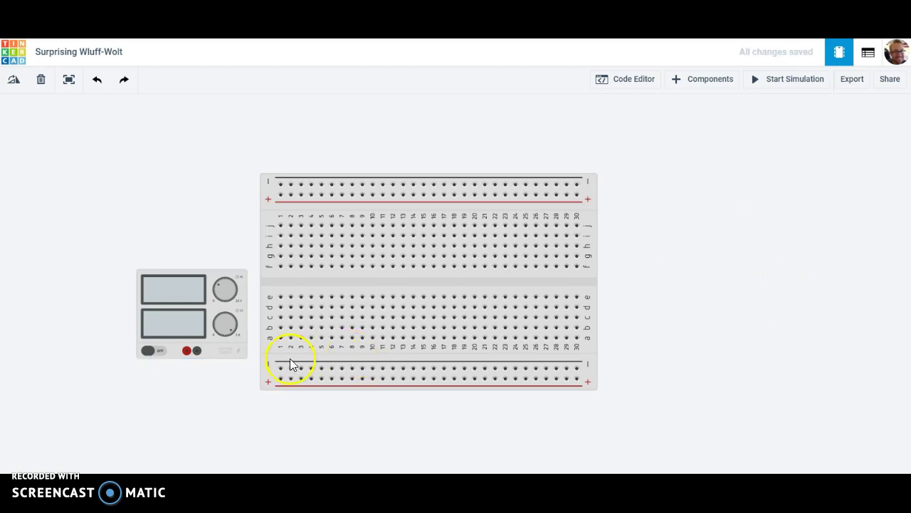
{"action": "left_click", "coordinate": [183, 371]}
Wire the supply's red terminal to the bottom + rail and colour the lead red.
{"action": "left_click_drag", "start_coordinate": [189, 285], "coordinate": [189, 276]}
{"action": "left_click", "coordinate": [191, 348]}
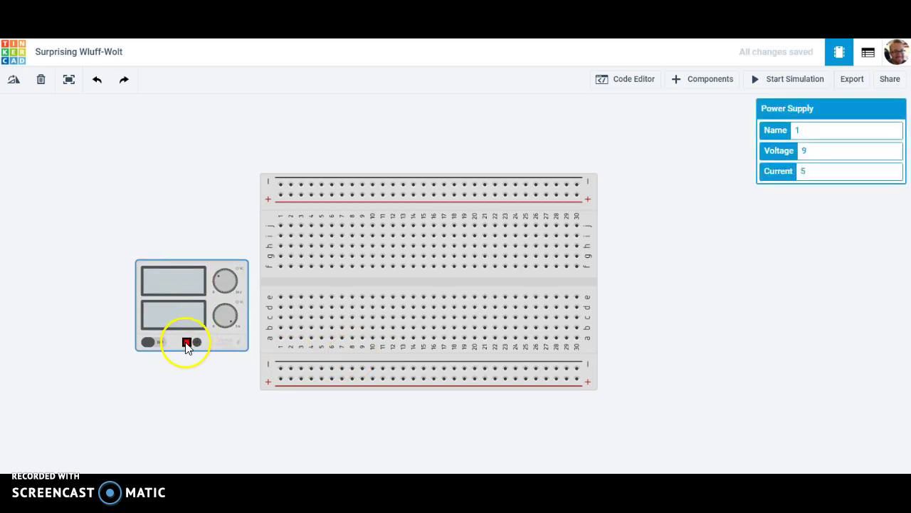
{"action": "left_click_drag", "start_coordinate": [186, 347], "coordinate": [188, 375]}
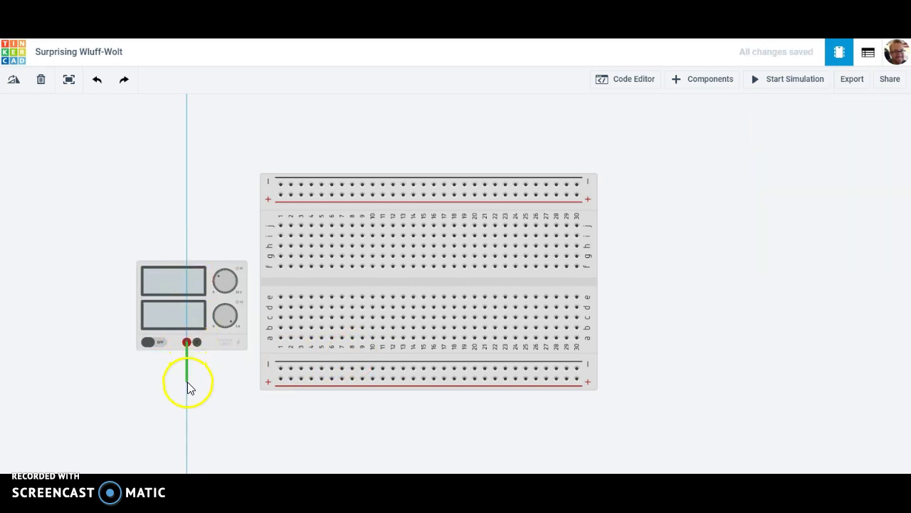
{"action": "left_click", "coordinate": [188, 382]}
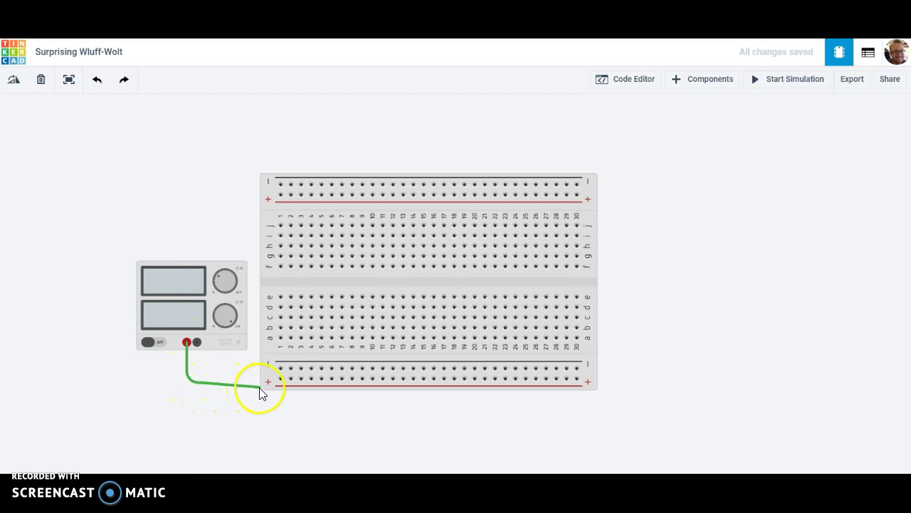
{"action": "left_click", "coordinate": [280, 379]}
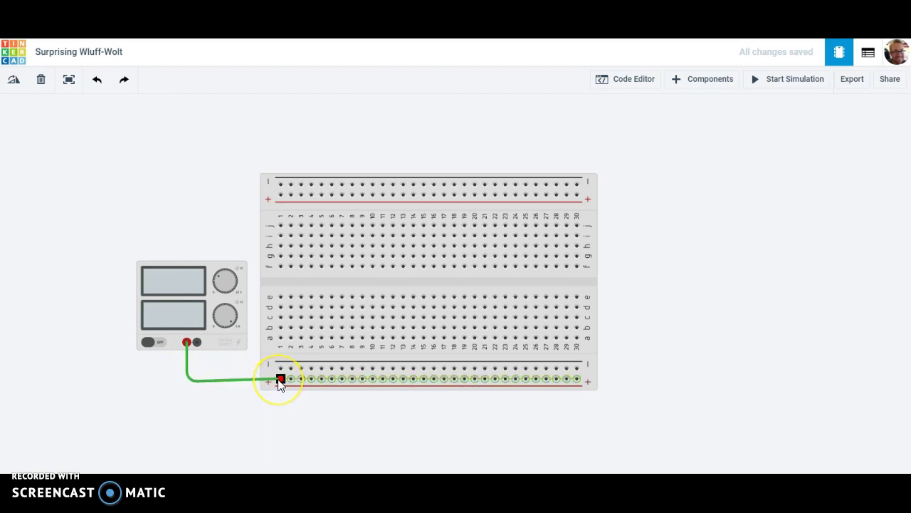
{"action": "mouse_move", "coordinate": [189, 385]}
{"action": "left_mouse_down"}
{"action": "mouse_move", "coordinate": [186, 410]}
{"action": "mouse_move", "coordinate": [190, 378]}
{"action": "left_mouse_up"}
{"action": "left_click", "coordinate": [201, 405]}
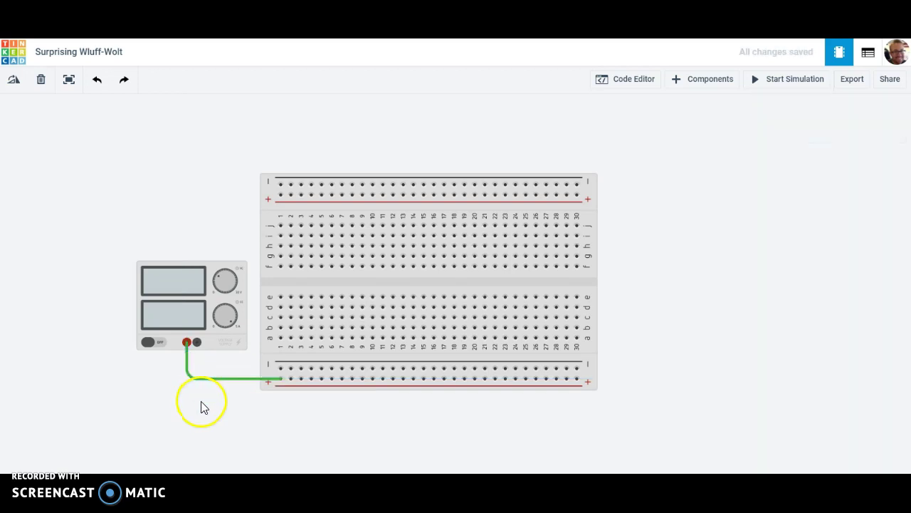
{"action": "left_click", "coordinate": [203, 385]}
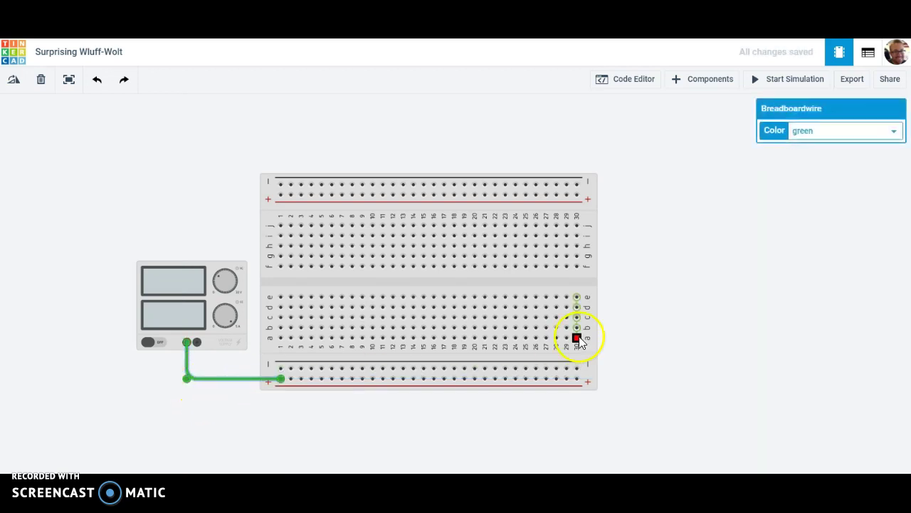
{"action": "left_click", "coordinate": [815, 135]}
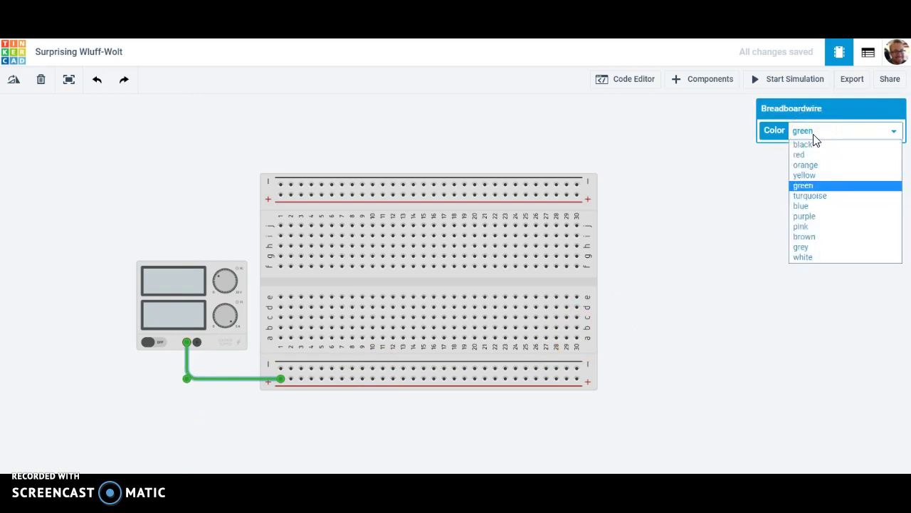
{"action": "left_click", "coordinate": [810, 154]}
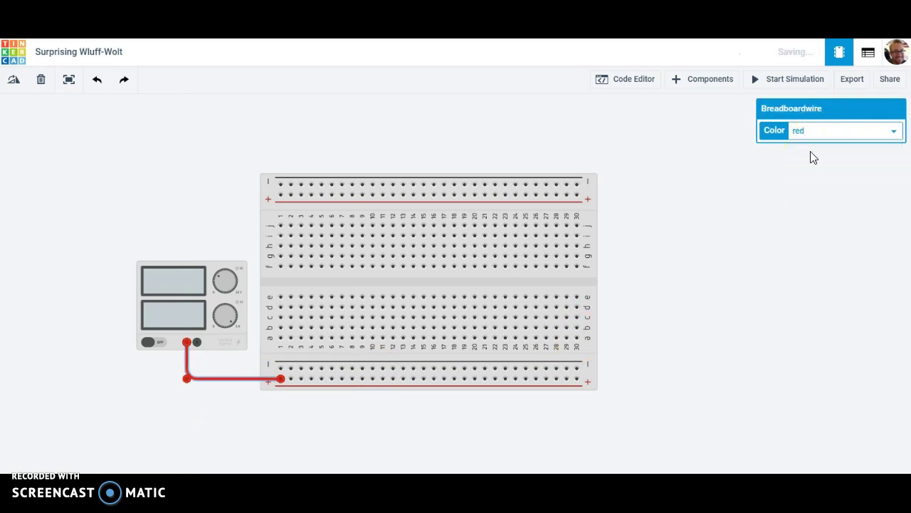
Wire the supply's black terminal to the bottom − rail and colour the lead black.
{"action": "left_click", "coordinate": [776, 218]}
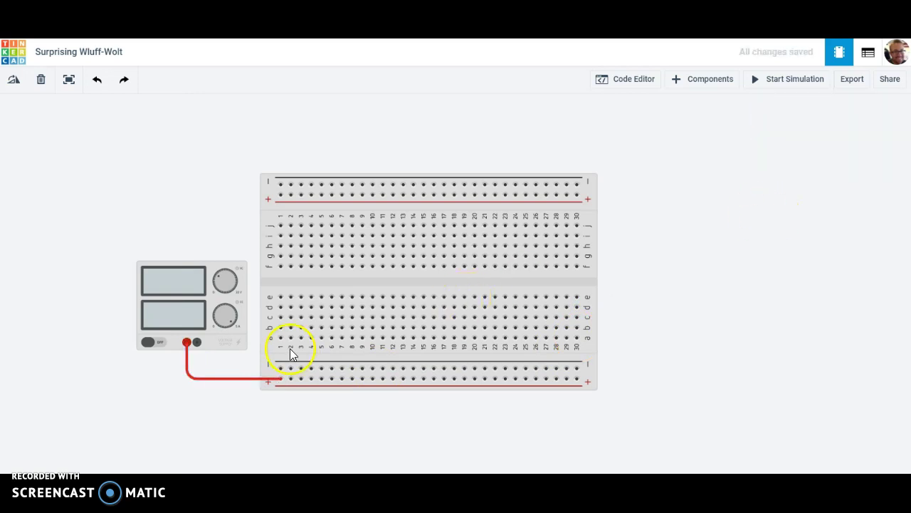
{"action": "left_click", "coordinate": [197, 347]}
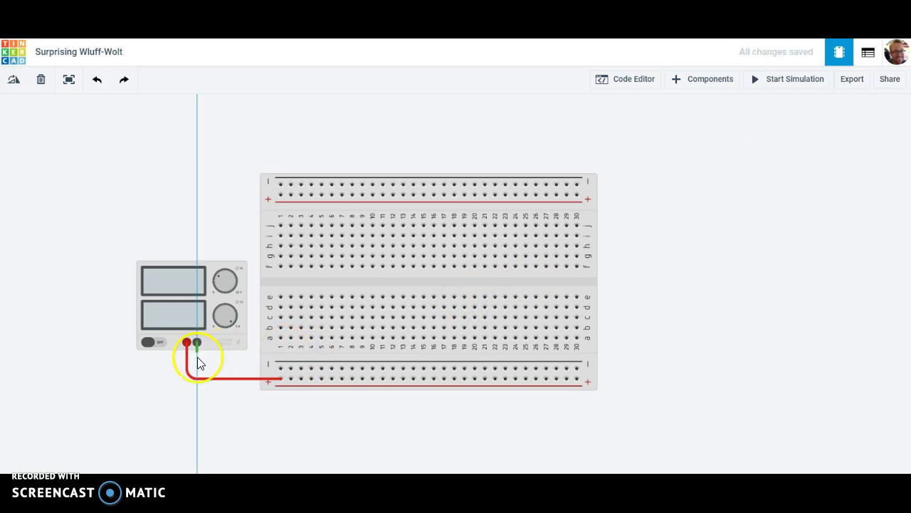
{"action": "left_click", "coordinate": [279, 369]}
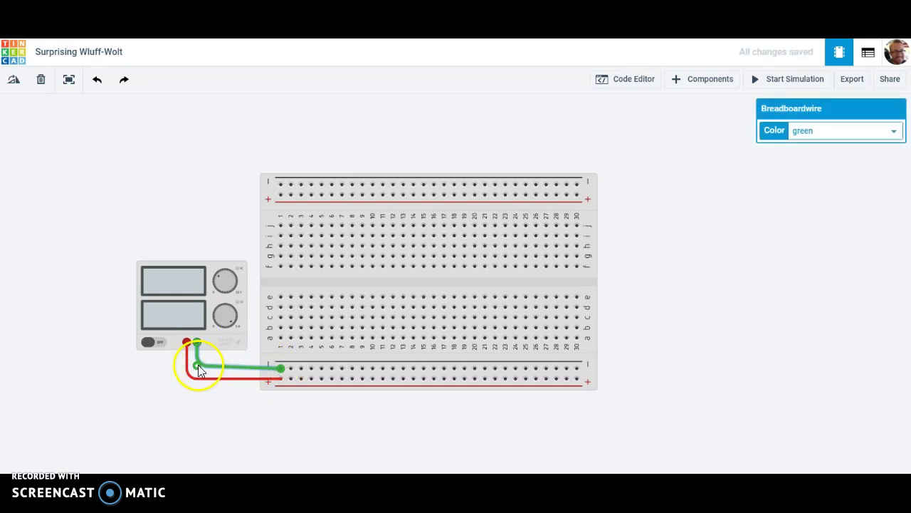
{"action": "left_click_drag", "start_coordinate": [198, 364], "coordinate": [197, 368]}
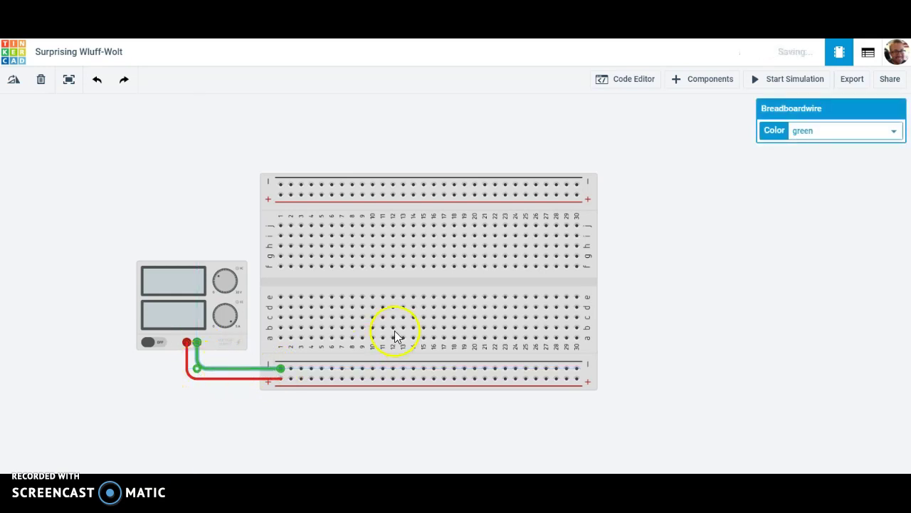
{"action": "left_click", "coordinate": [661, 237]}
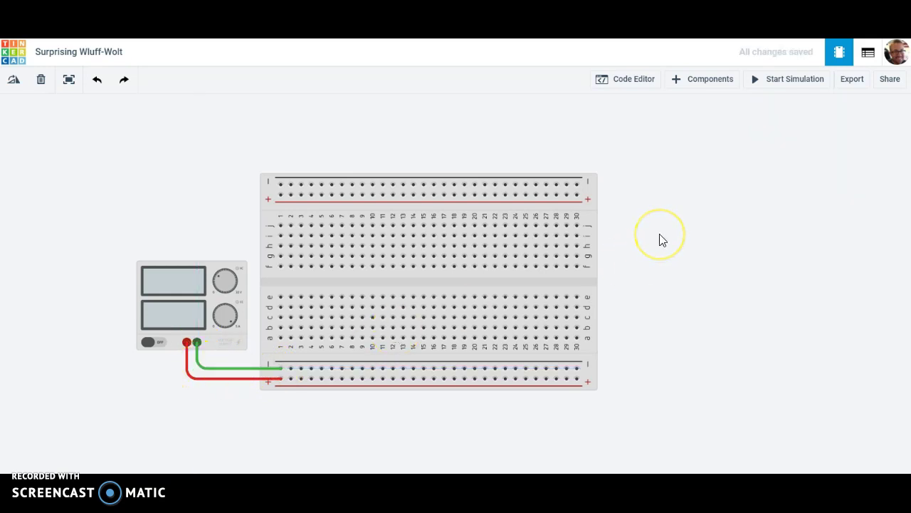
{"action": "left_click", "coordinate": [225, 368]}
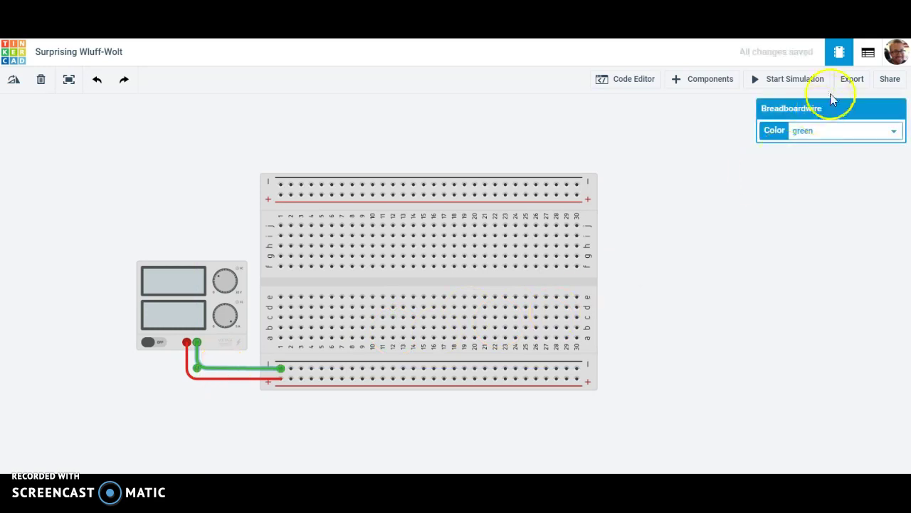
{"action": "left_click", "coordinate": [828, 131]}
{"action": "left_click", "coordinate": [825, 144]}
{"action": "left_click", "coordinate": [730, 282]}
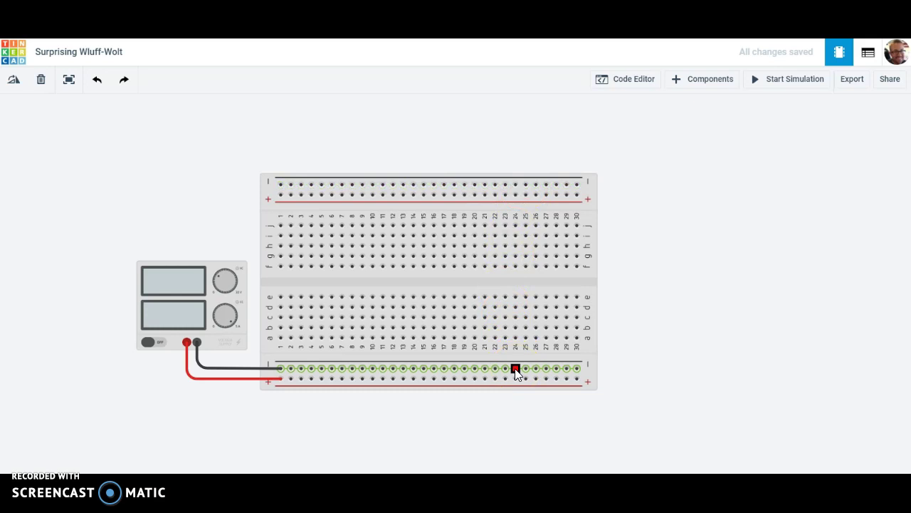
Add a black jumper from the bottom − rail's right end to the top − rail.
{"action": "left_click", "coordinate": [575, 371]}
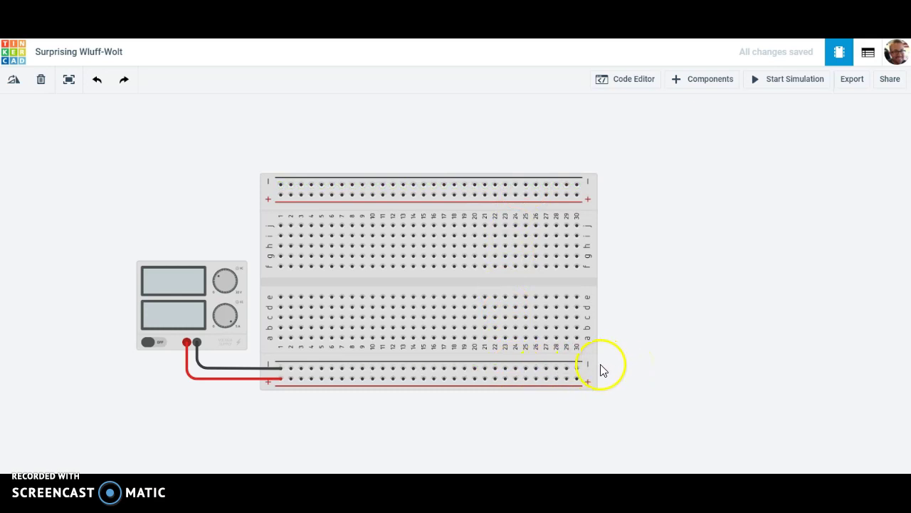
{"action": "left_click", "coordinate": [577, 369]}
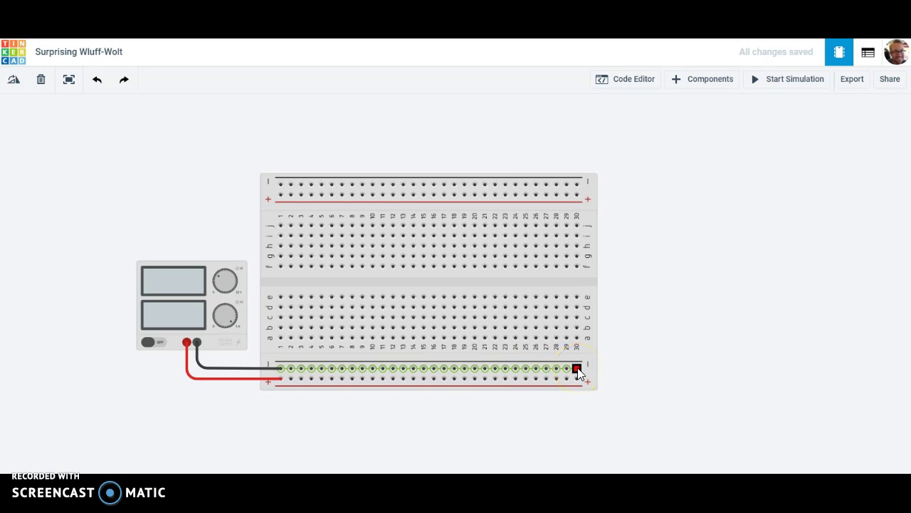
{"action": "left_click", "coordinate": [577, 186]}
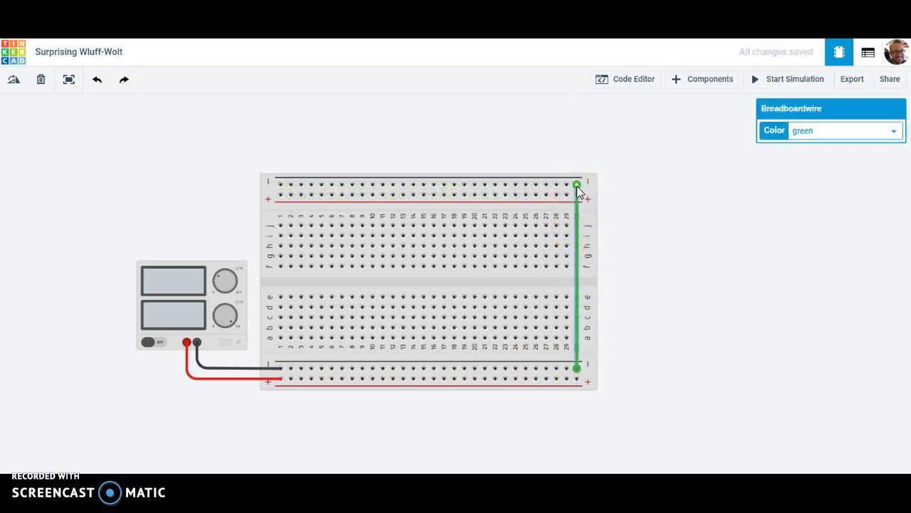
{"action": "left_click", "coordinate": [792, 145]}
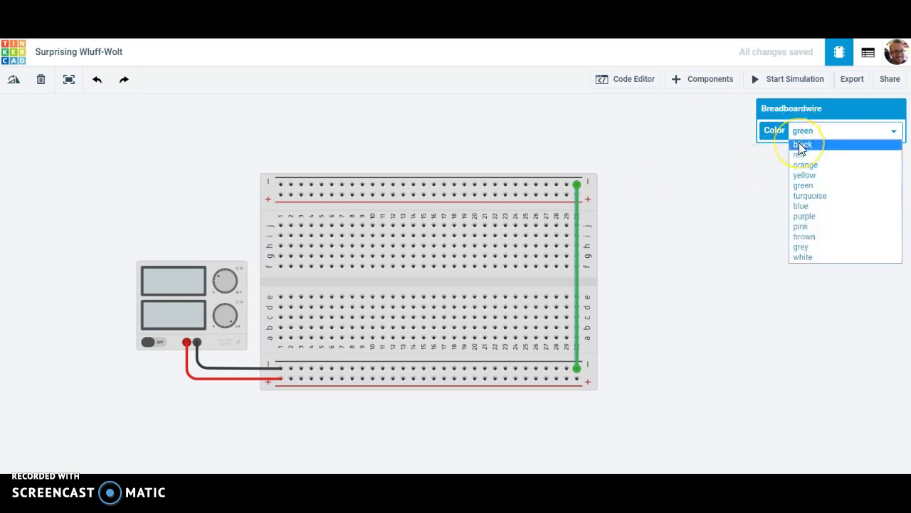
{"action": "left_click", "coordinate": [799, 142]}
{"action": "left_click", "coordinate": [743, 258]}
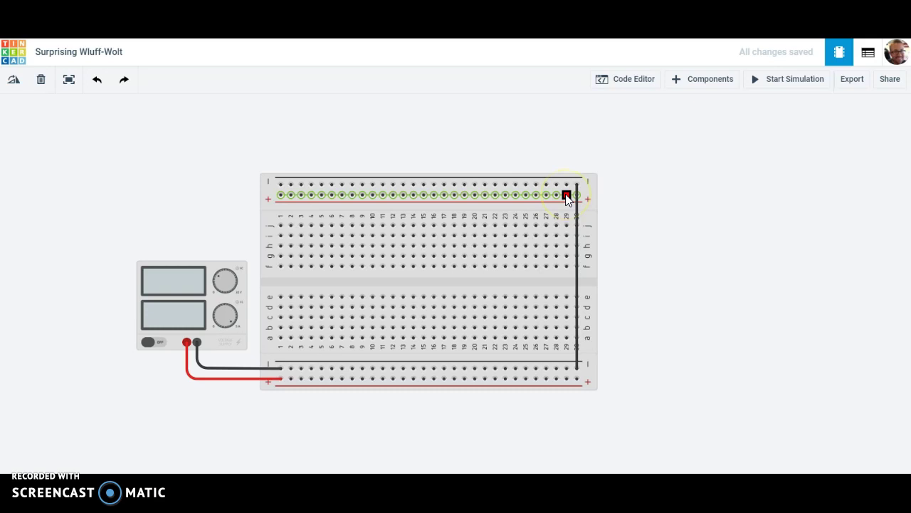
Add a red jumper from the top + rail to the bottom + rail.
{"action": "mouse_move", "coordinate": [567, 197]}
{"action": "left_mouse_down"}
{"action": "mouse_move", "coordinate": [576, 300]}
{"action": "mouse_move", "coordinate": [567, 380]}
{"action": "left_mouse_up"}
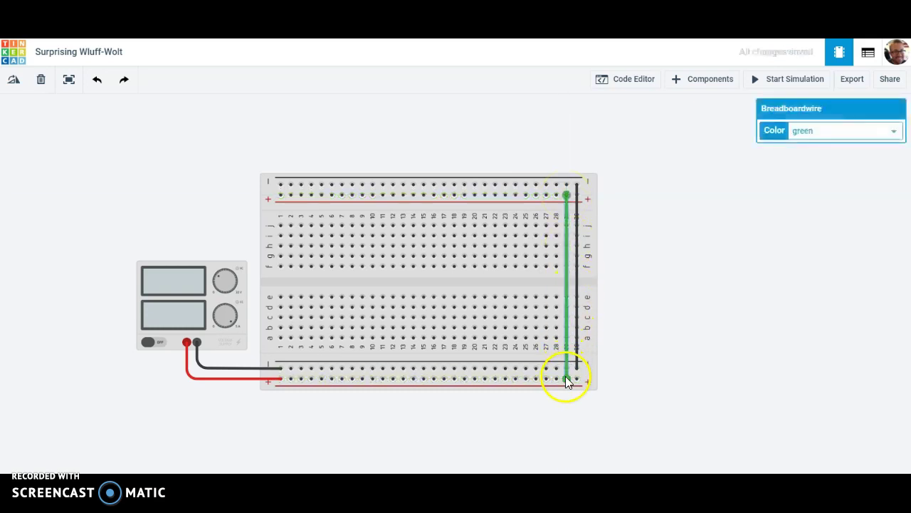
{"action": "left_click", "coordinate": [838, 131]}
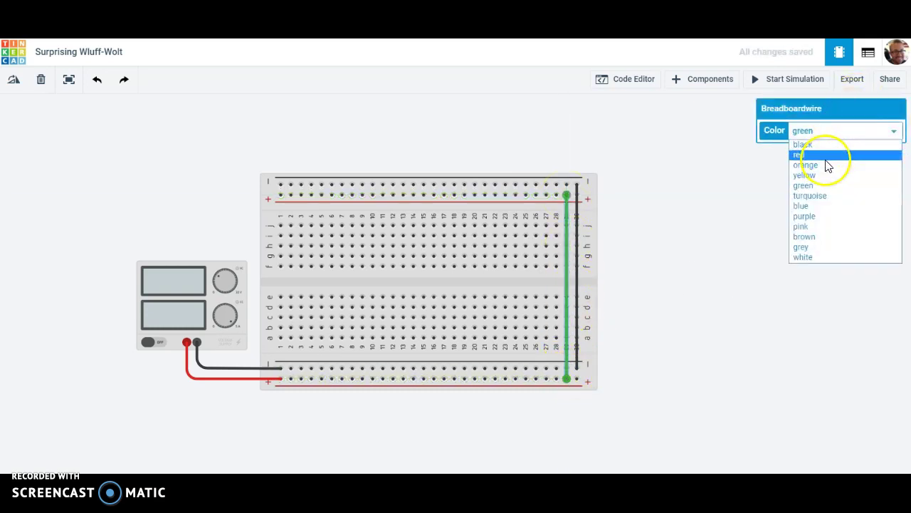
{"action": "left_click", "coordinate": [826, 160]}
{"action": "left_click", "coordinate": [773, 206]}
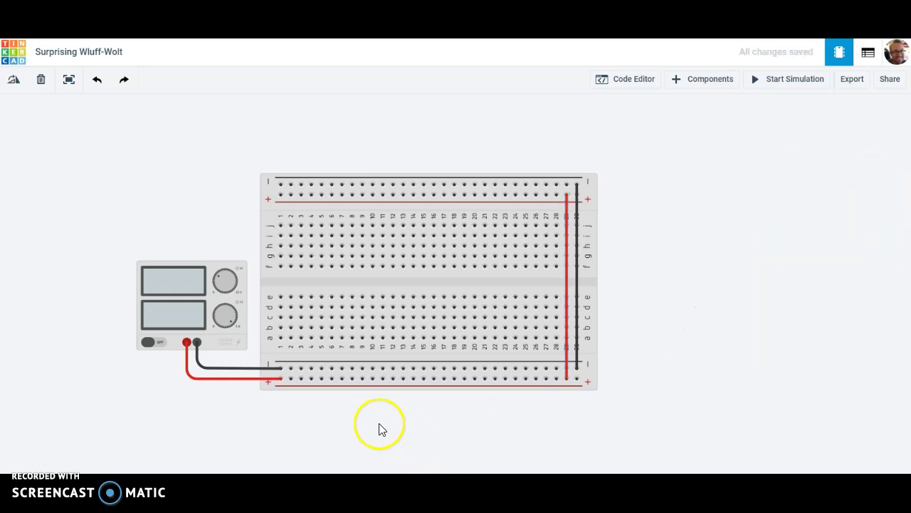